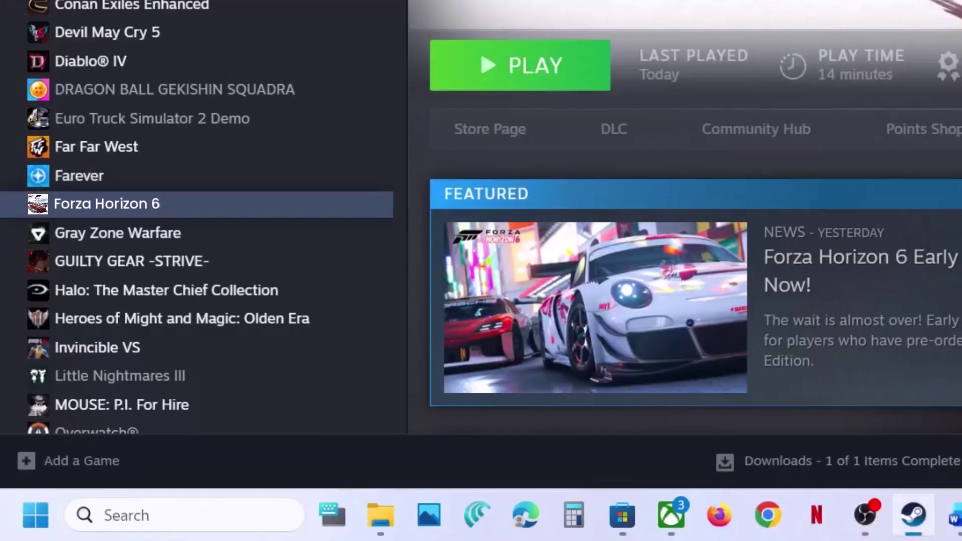
Open the local files folder of Forza Horizon 6 from the Steam library.
right_click(171, 208)
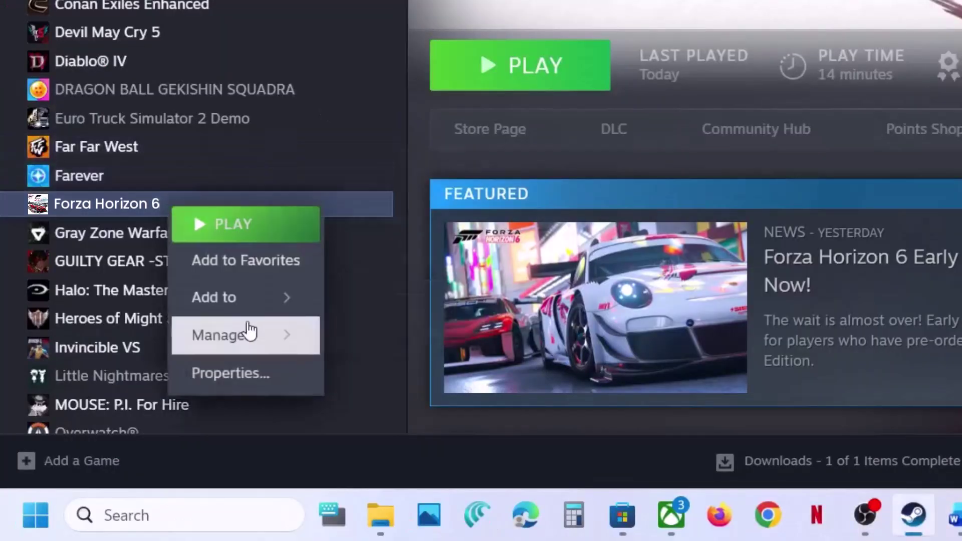
mouse_move(269, 334)
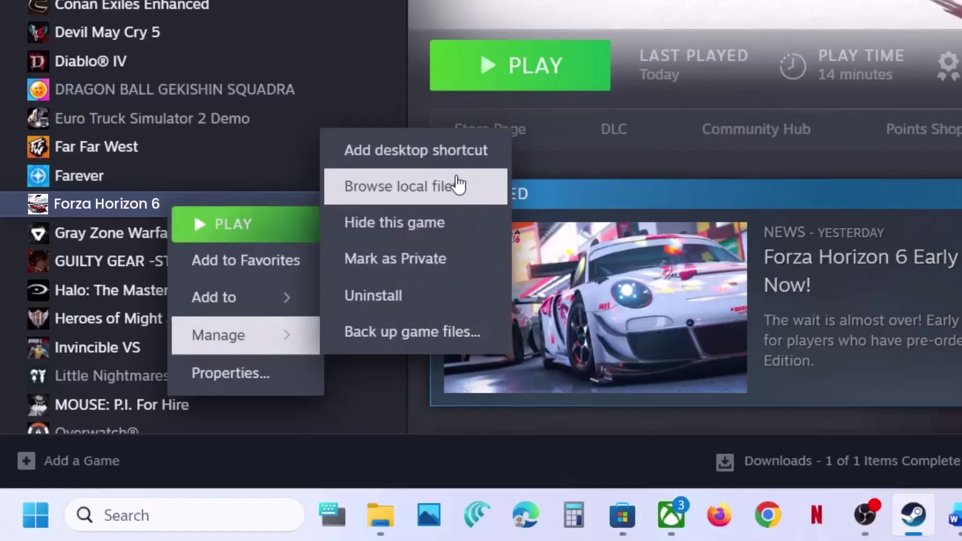
click(458, 186)
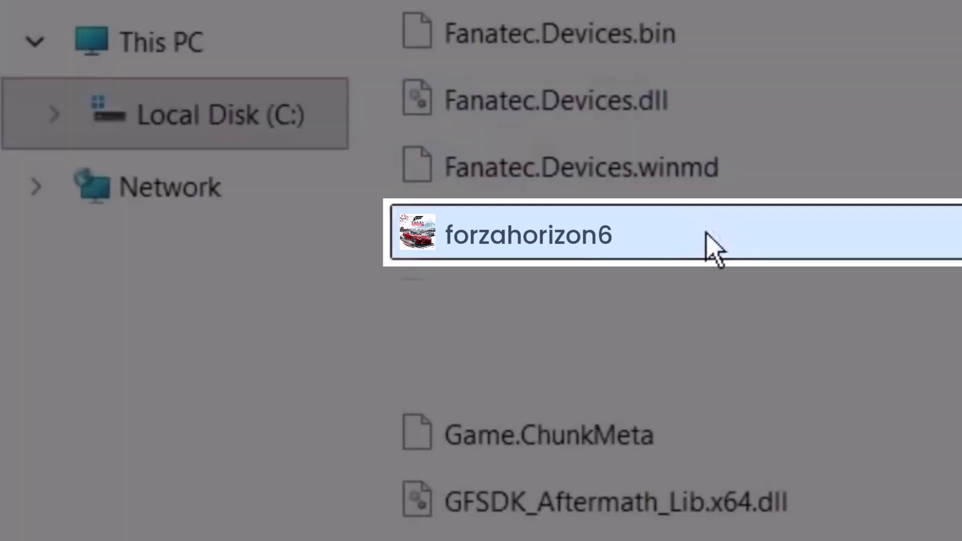
Set the forzahorizon6 application to run as an administrator in its compatibility properties and apply the change.
right_click(714, 248)
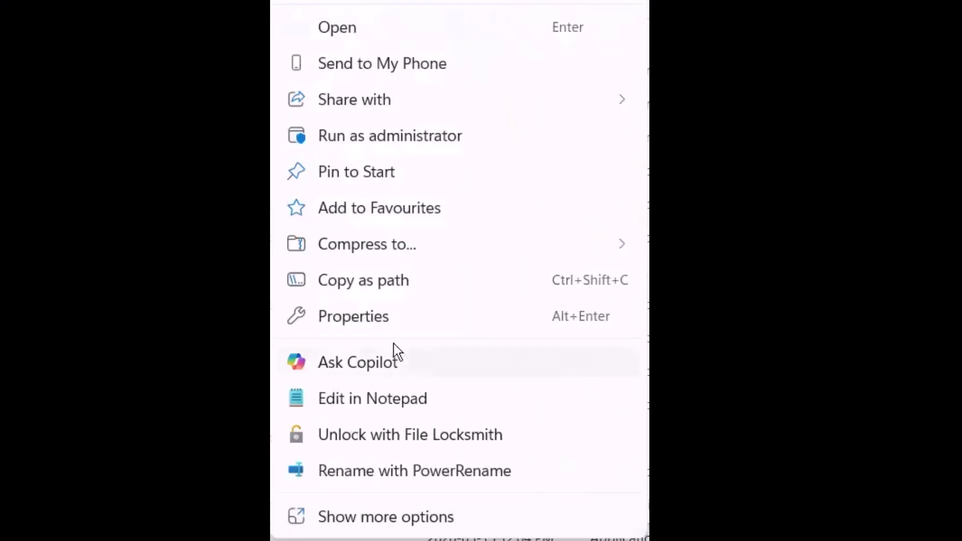
click(367, 325)
click(439, 67)
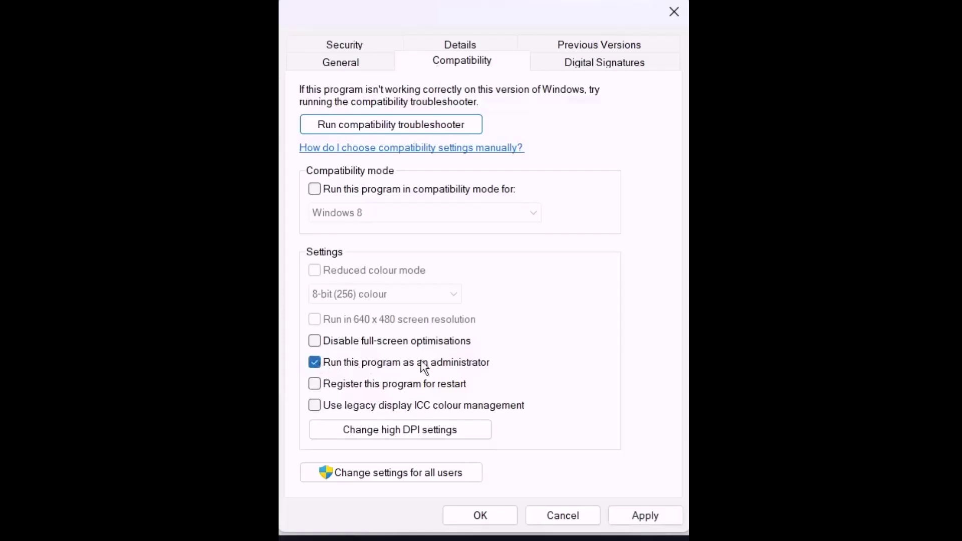
click(648, 521)
click(480, 516)
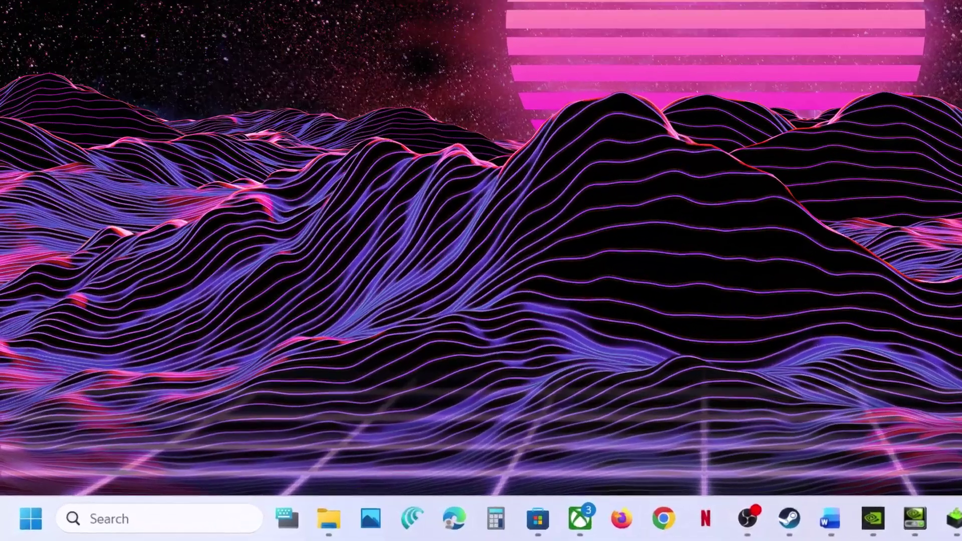
Open Windows Security's ransomware protection page for allowing apps through Controlled folder access and grant it administrator permission.
text(Windows Security)
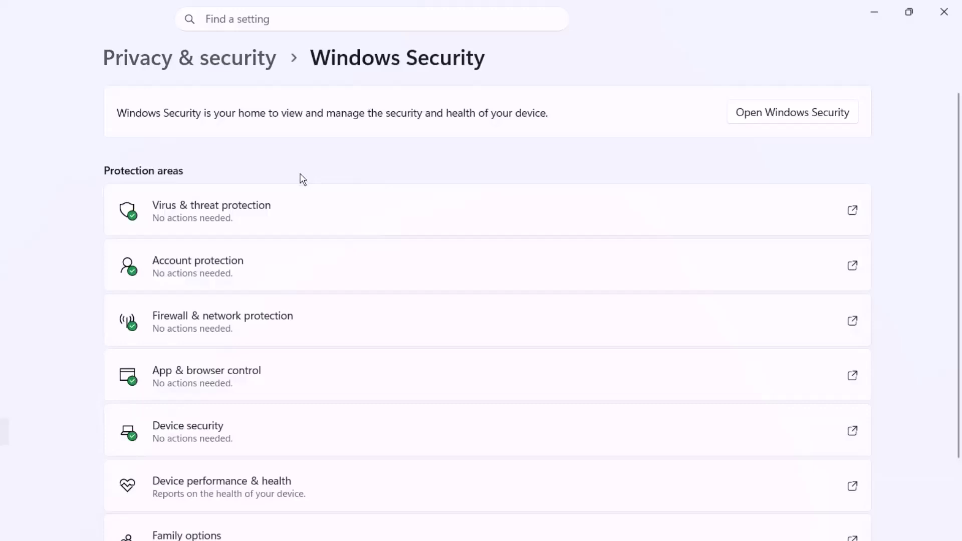
click(241, 205)
scroll(293, 426, down, 3)
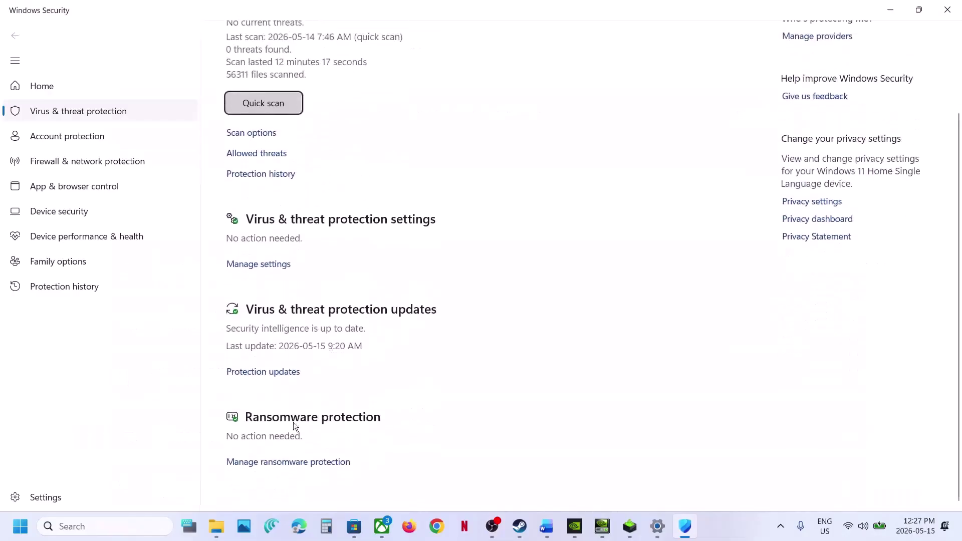
click(280, 461)
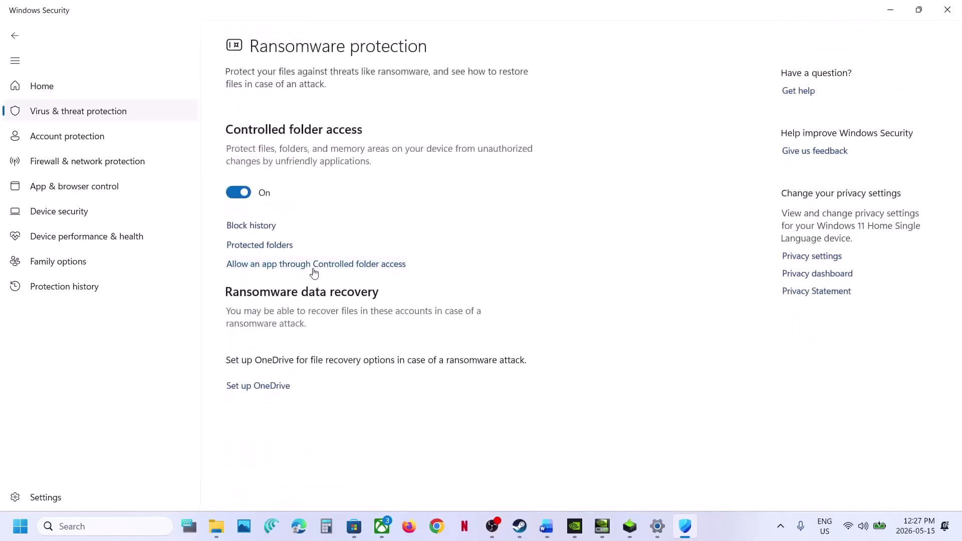
click(313, 269)
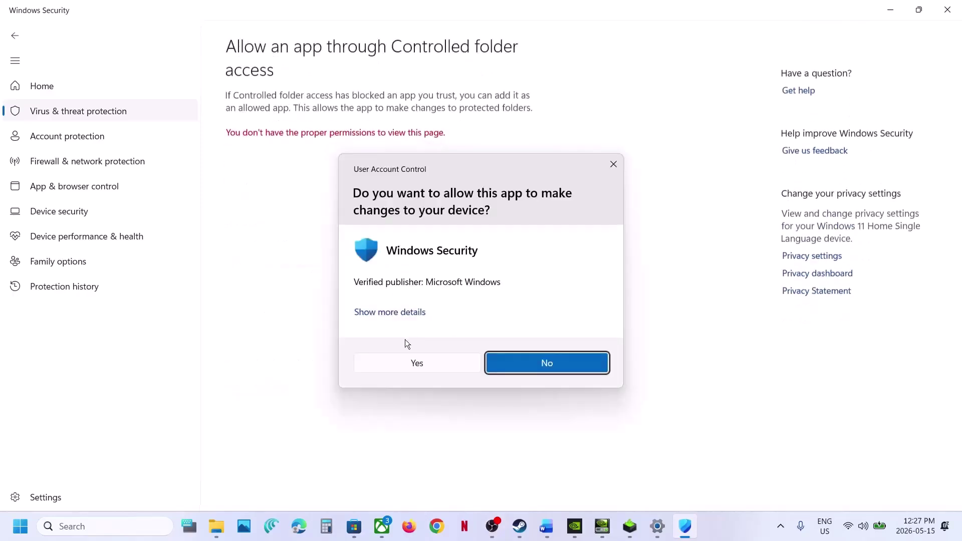
click(390, 368)
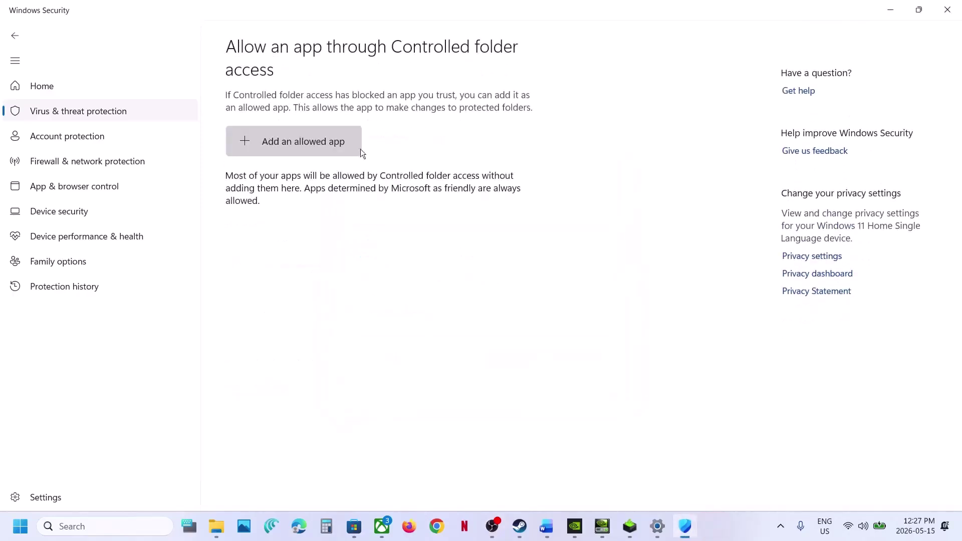
Add forzahorizon6 from the game folder as an allowed app for Controlled folder access.
click(320, 148)
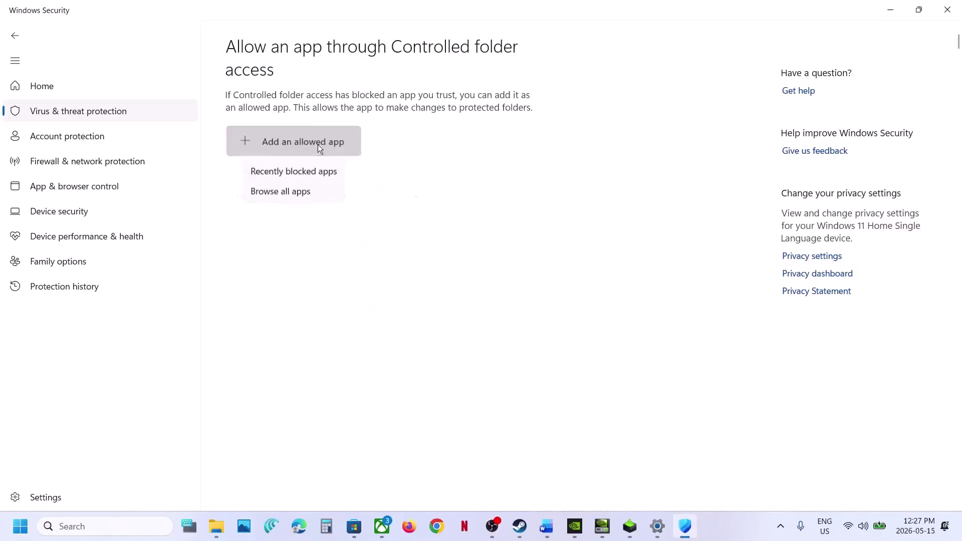
click(301, 192)
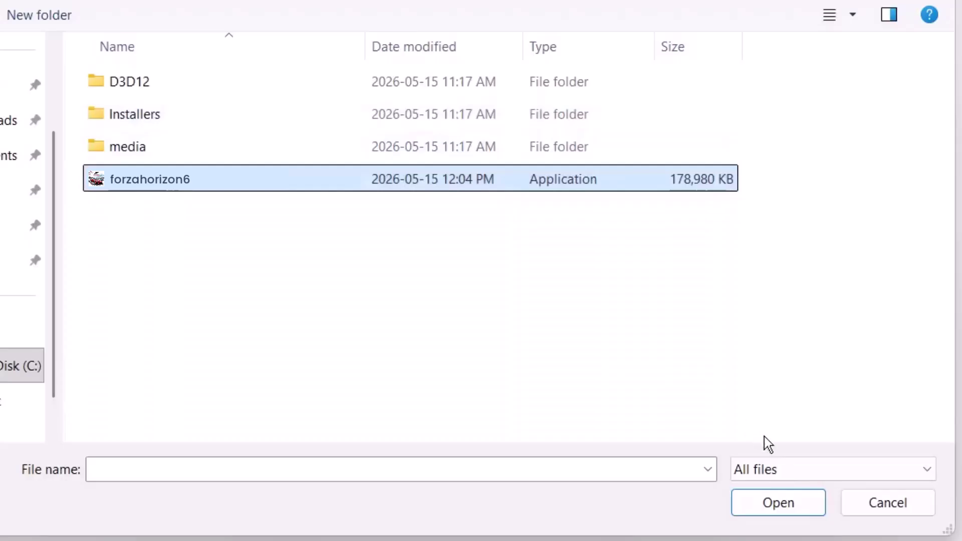
click(789, 507)
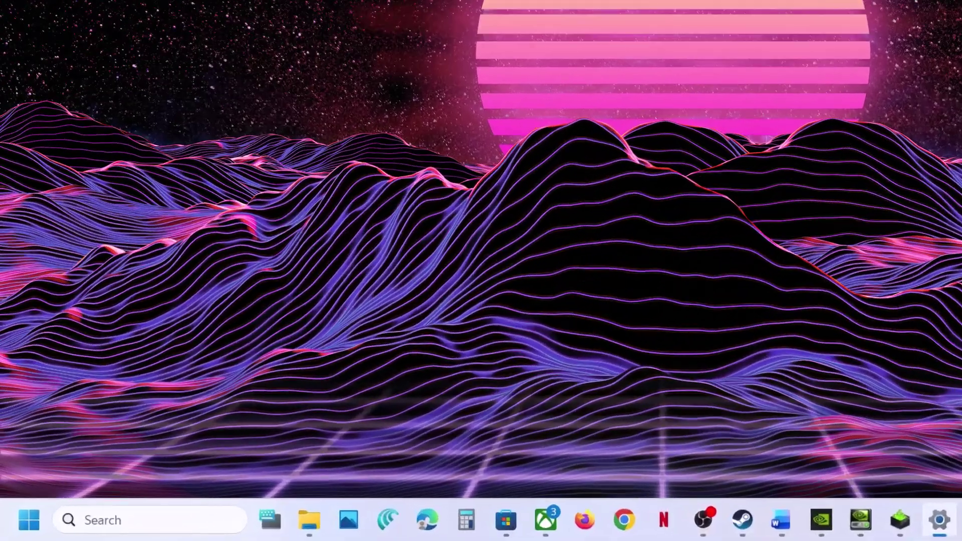
Open the list of apps allowed through Windows Defender Firewall and unlock its settings for editing.
text(Windows Defender Firewall)
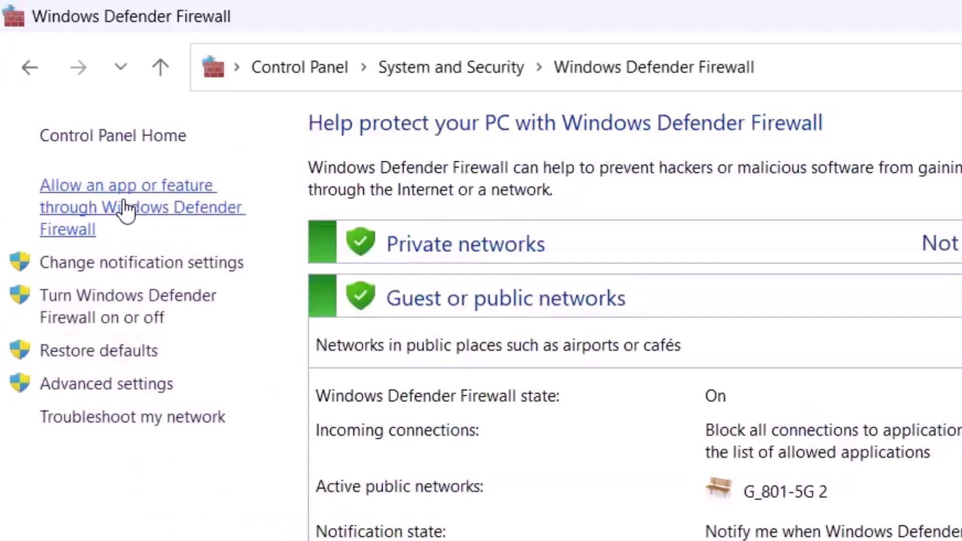
click(125, 208)
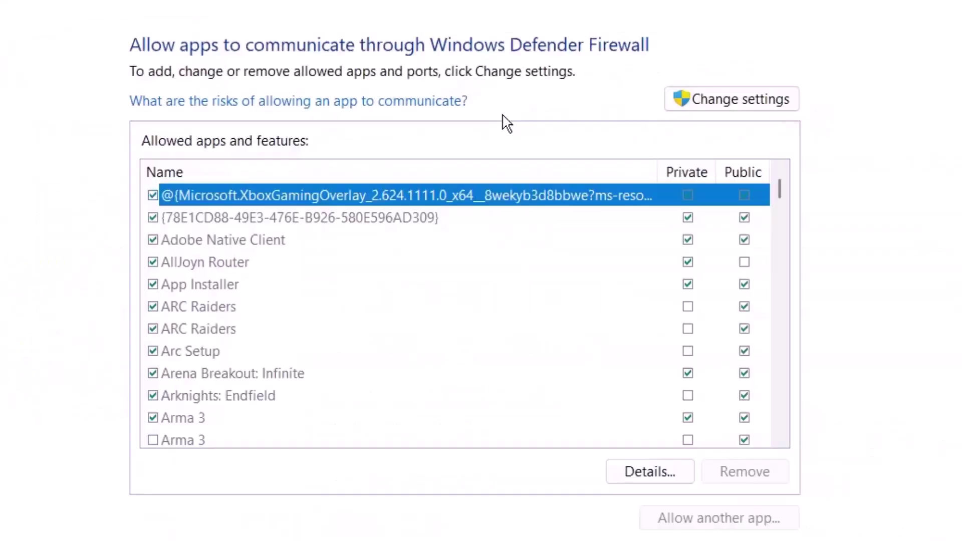
click(683, 100)
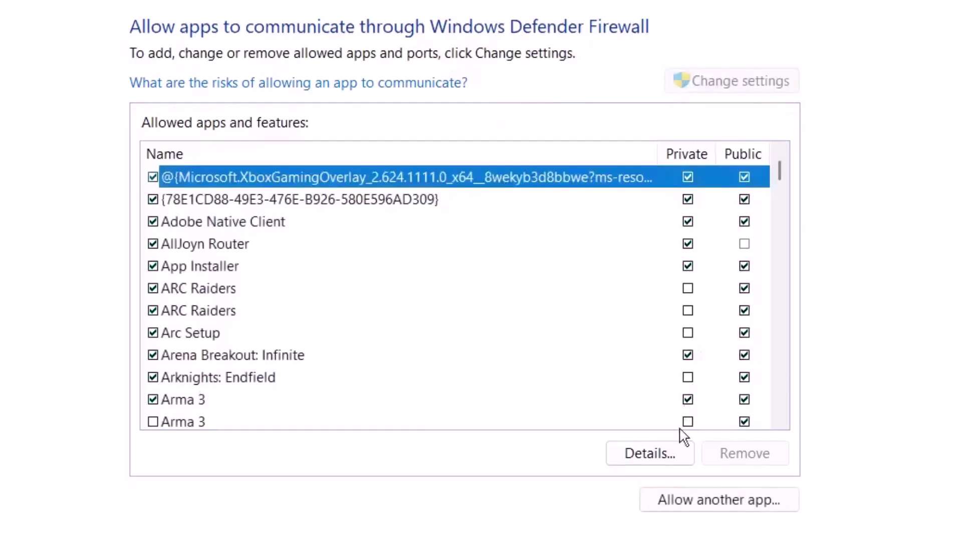
Add forzahorizon6 from the game folder to the apps allowed through the firewall.
click(679, 501)
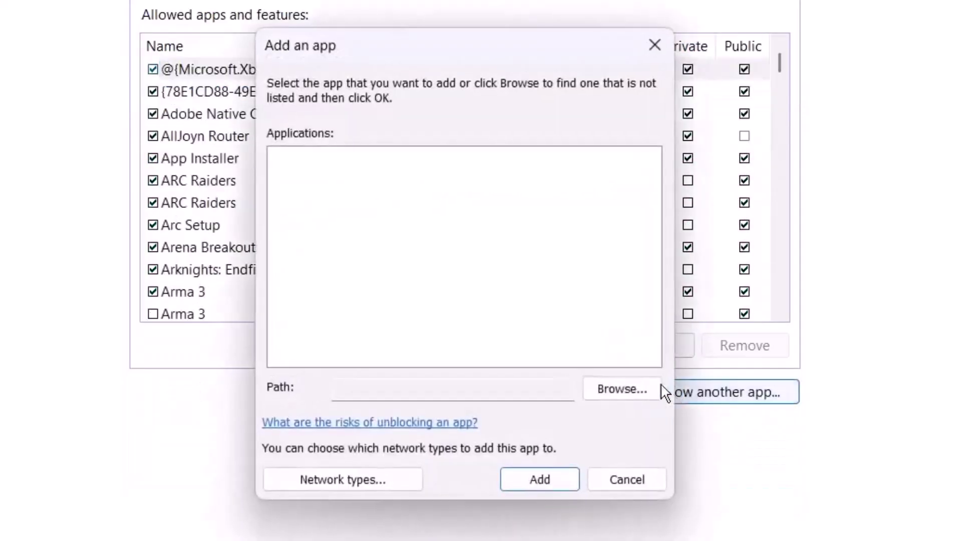
click(621, 386)
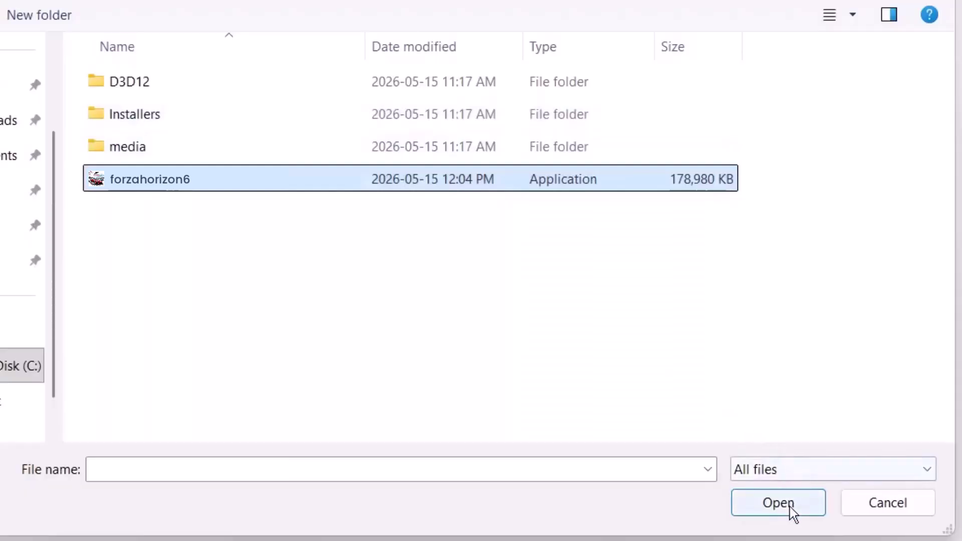
click(790, 507)
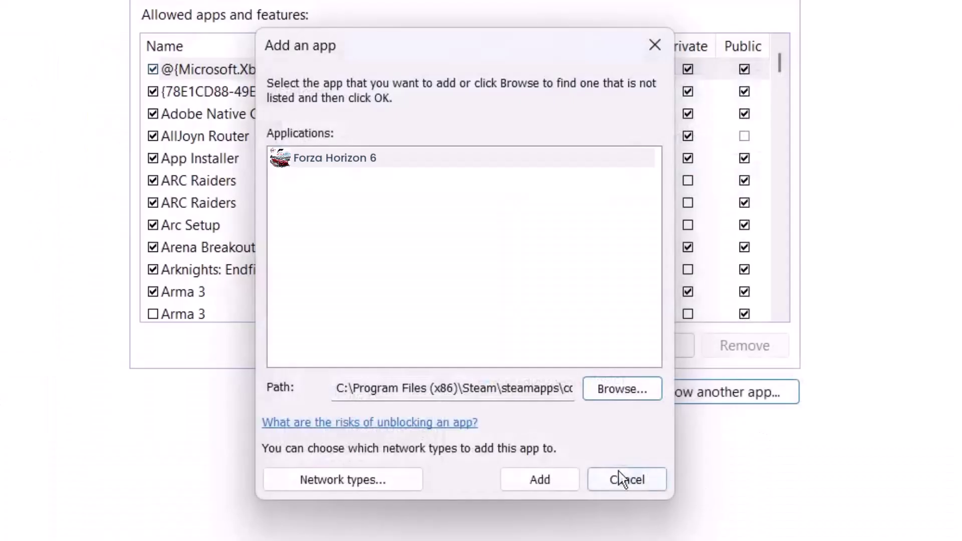
click(576, 477)
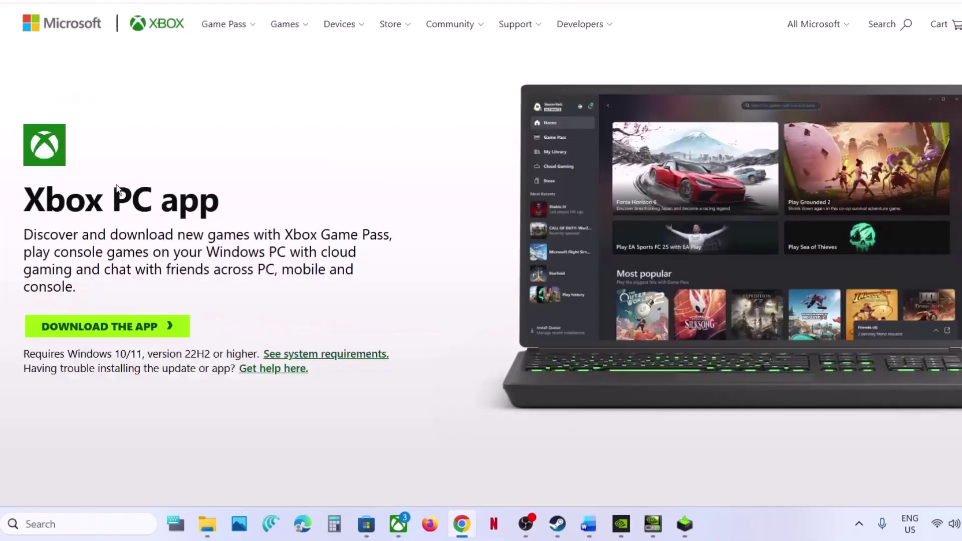
Download the Xbox PC app and check Steam's Show installed games option in its Library & Extensions settings.
click(108, 325)
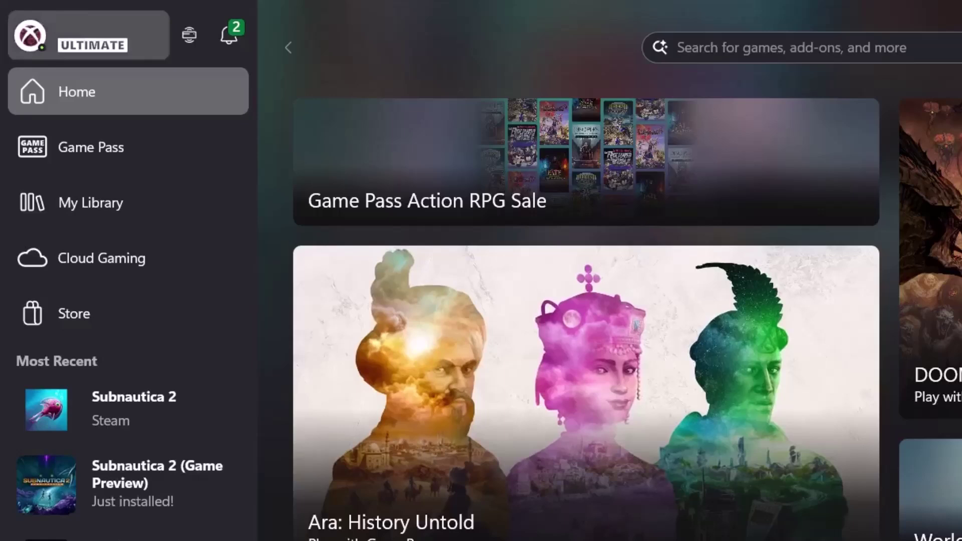
click(113, 41)
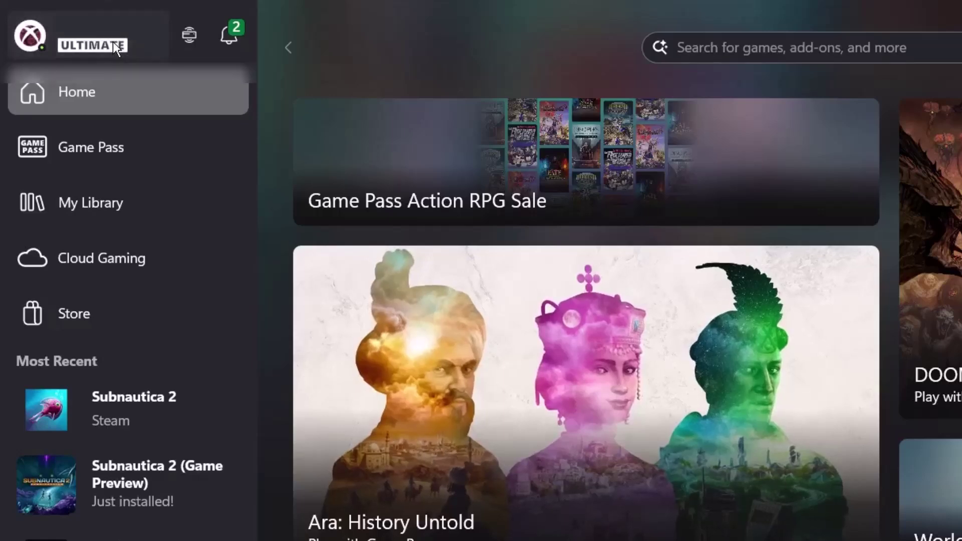
click(90, 261)
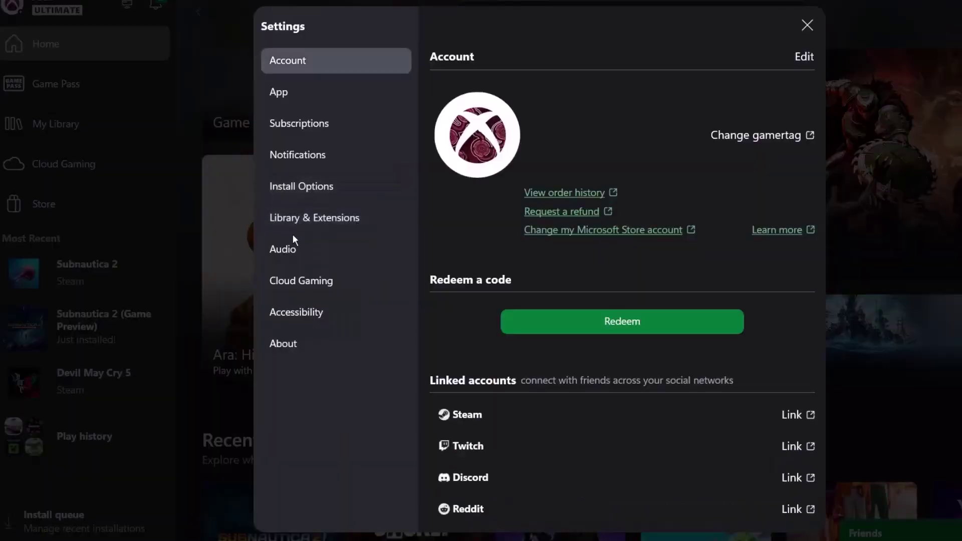
click(295, 226)
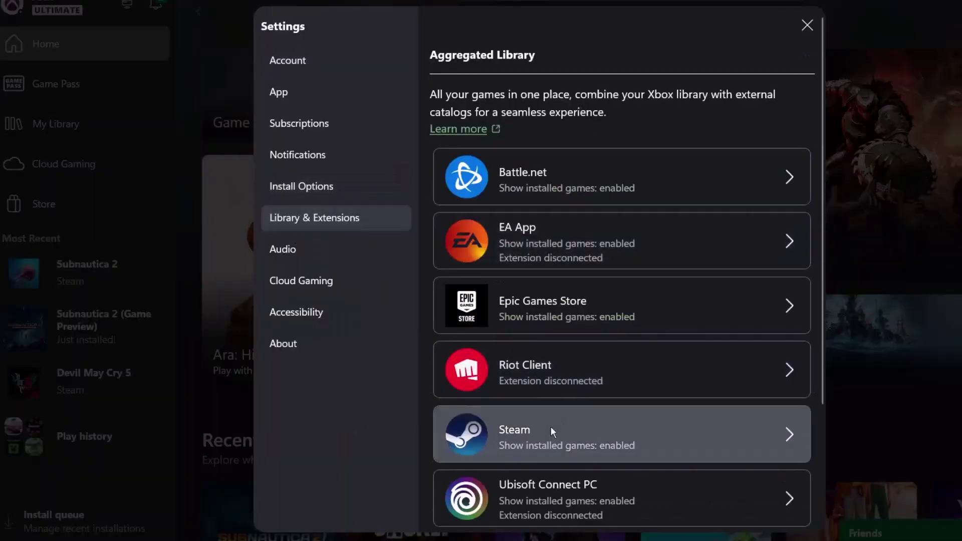
click(534, 446)
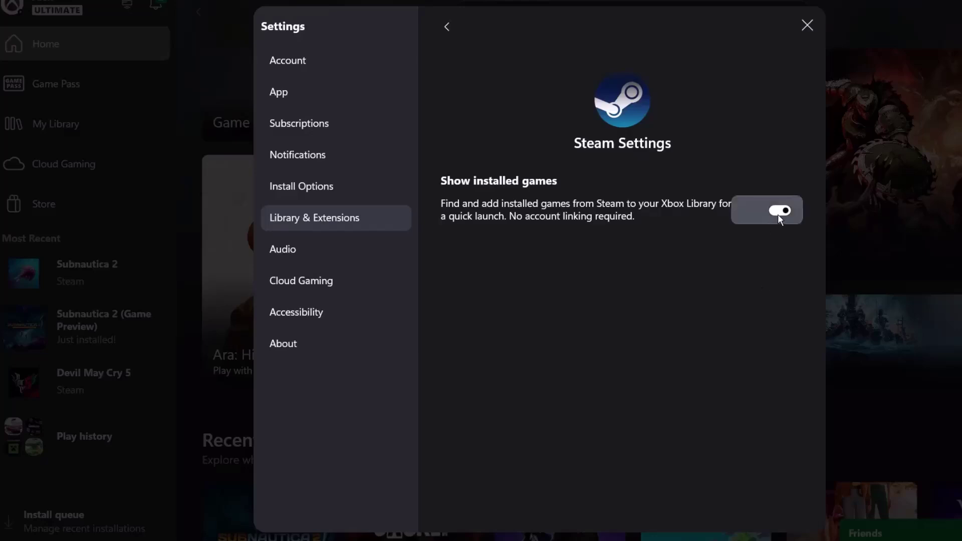
click(807, 26)
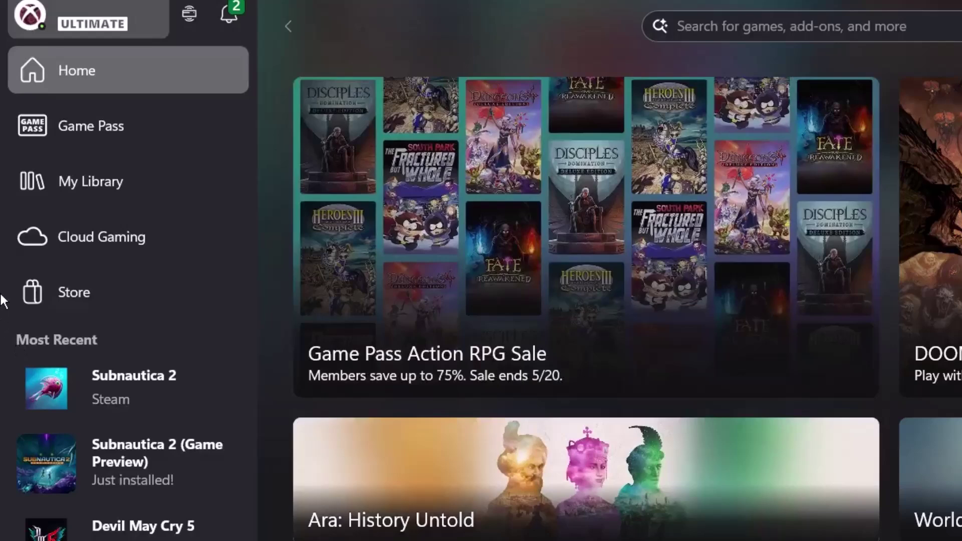
Launch Forza Horizon 6 from the Xbox app's game library.
click(94, 194)
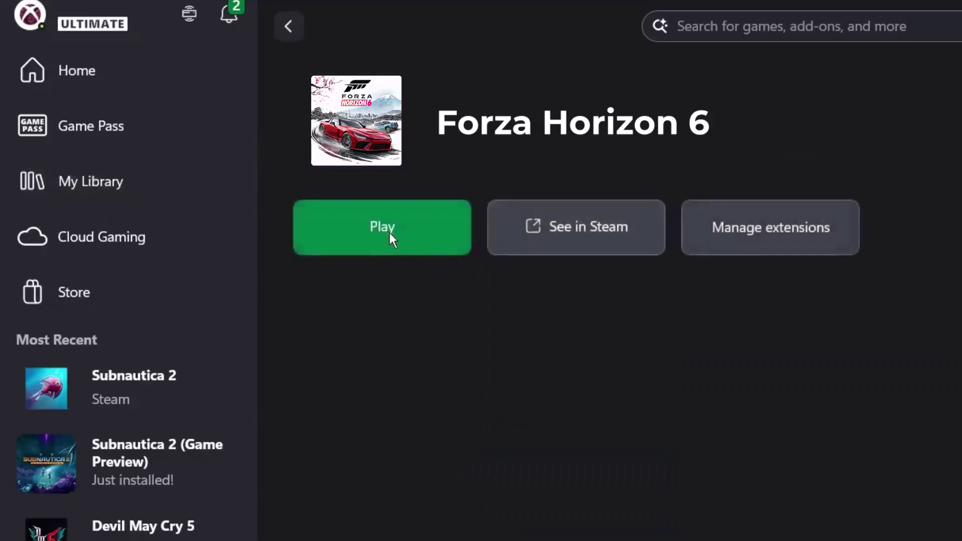
click(389, 233)
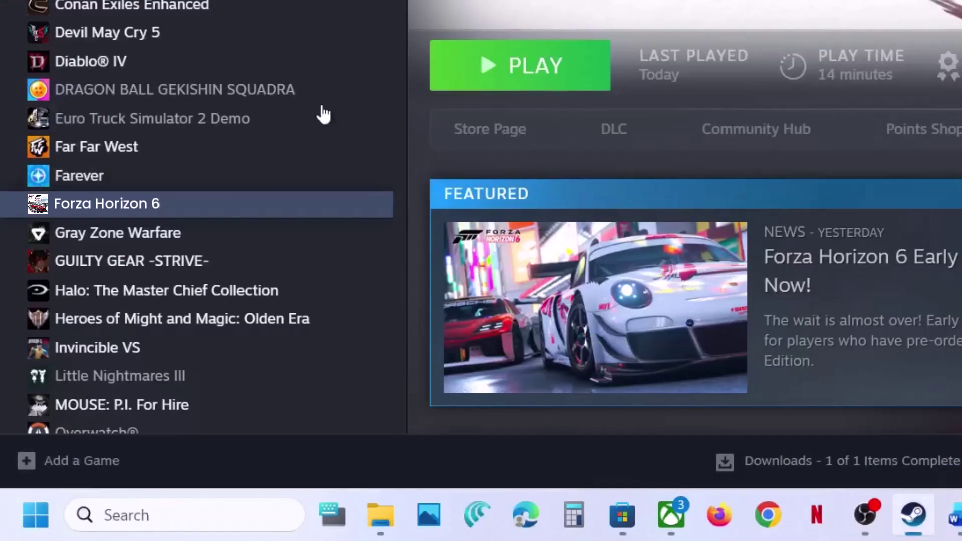
Switch to Steam and open the Installed Files properties of Forza Horizon 6.
right_click(171, 209)
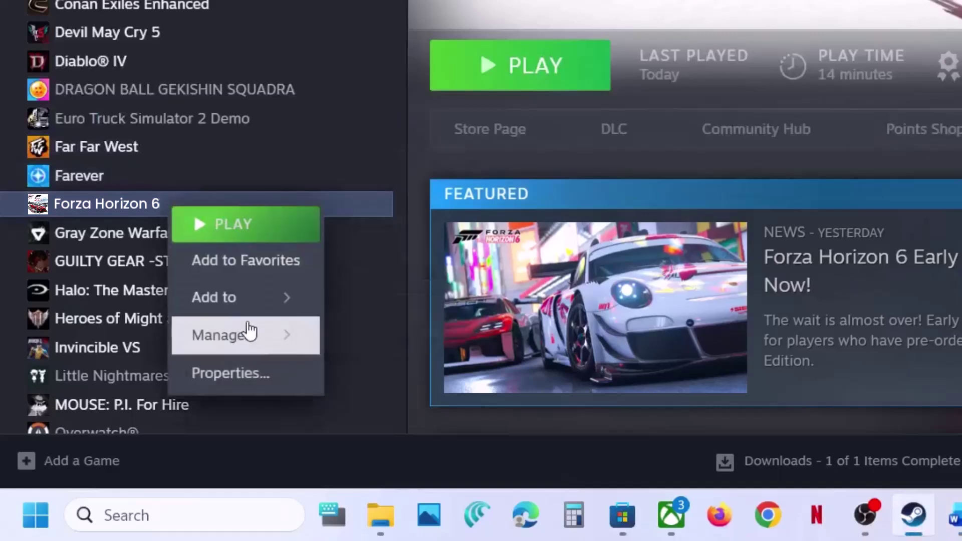
click(273, 381)
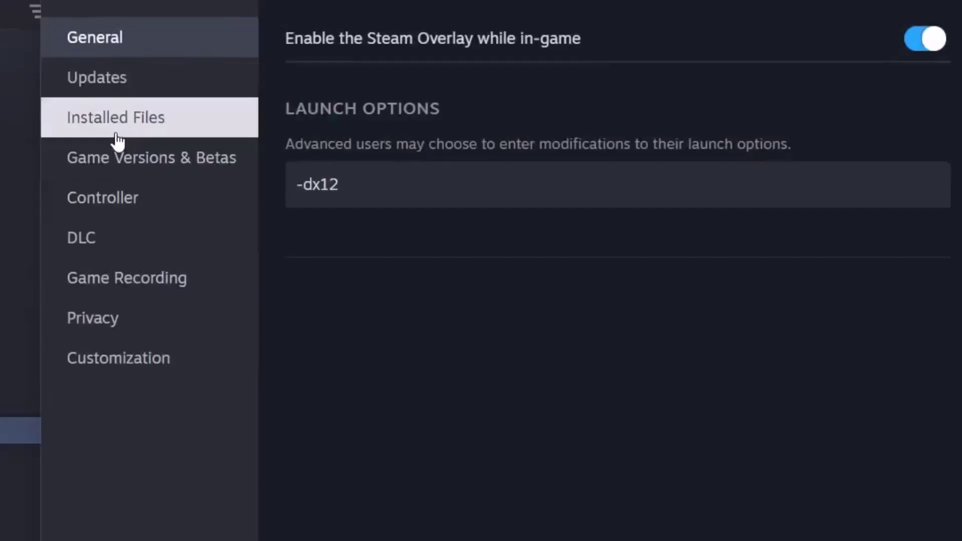
click(117, 135)
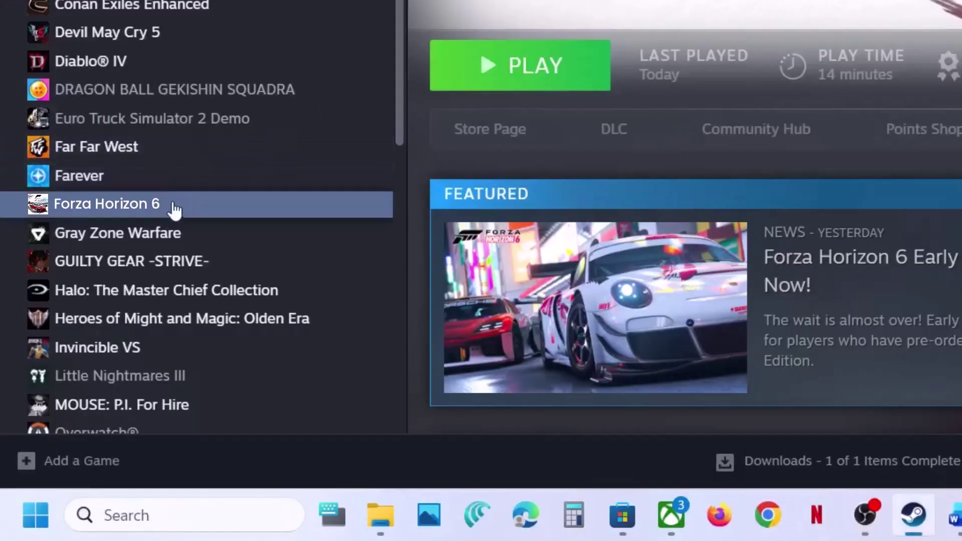
Browse the local files of Forza Horizon 6 to find the forzahorizon6 application.
right_click(169, 203)
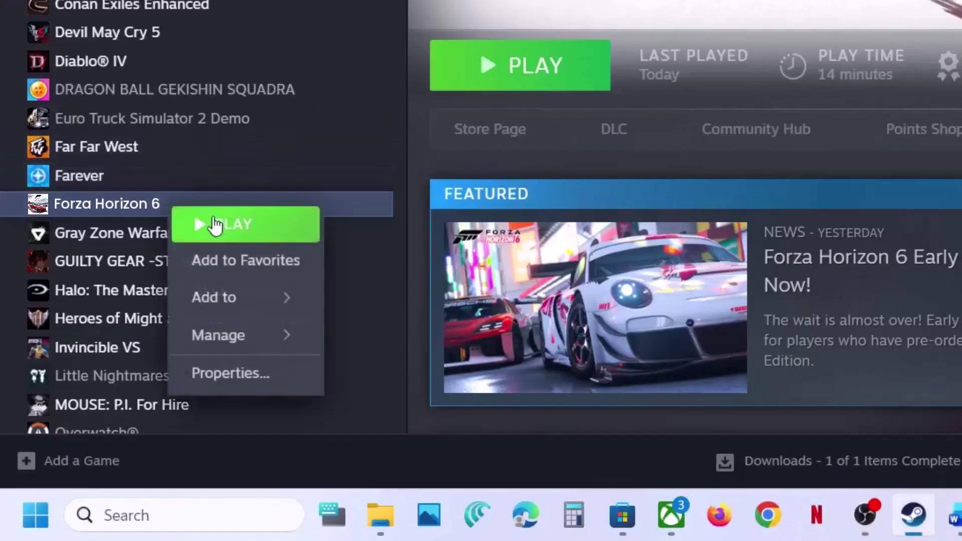
click(249, 331)
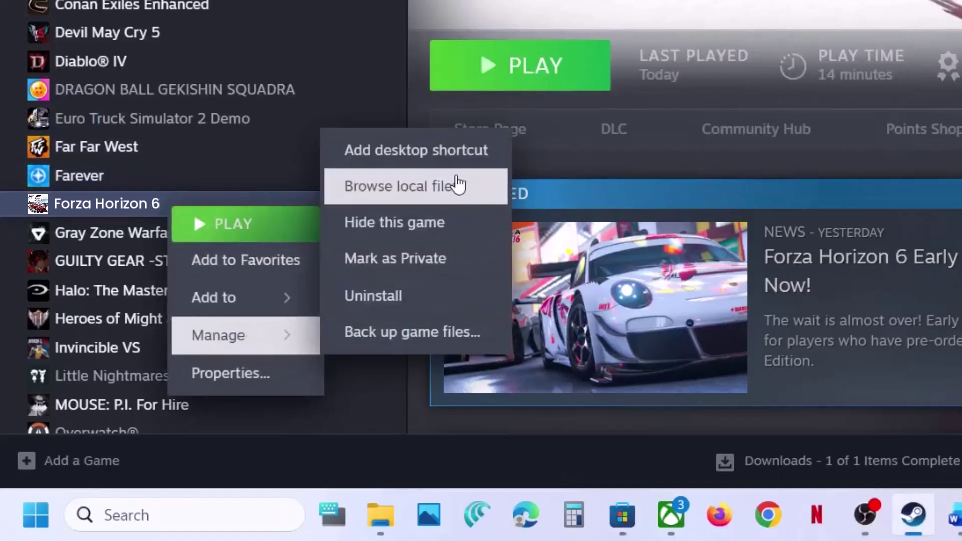
click(457, 186)
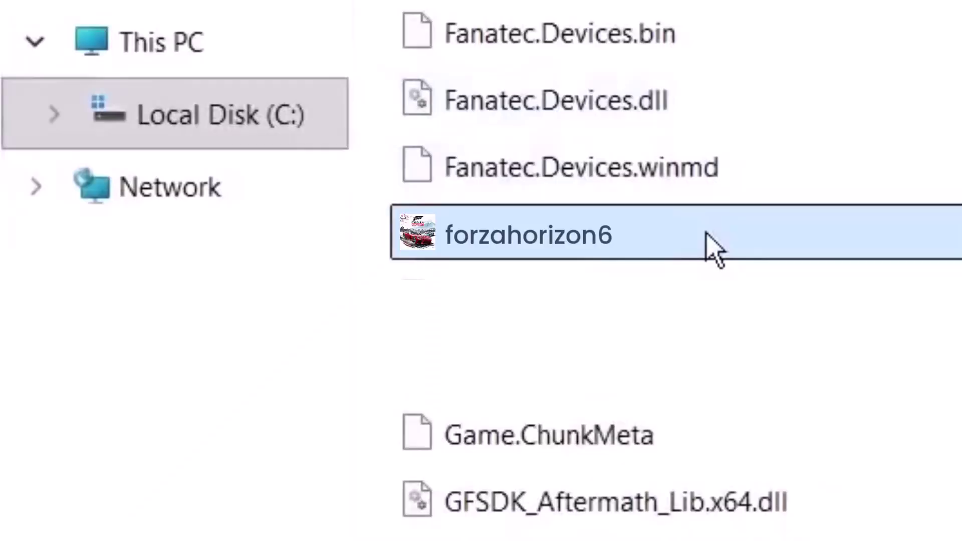
Set the forzahorizon6 application's properties to run in compatibility mode for Windows 8, and apply the change.
right_click(709, 245)
click(364, 321)
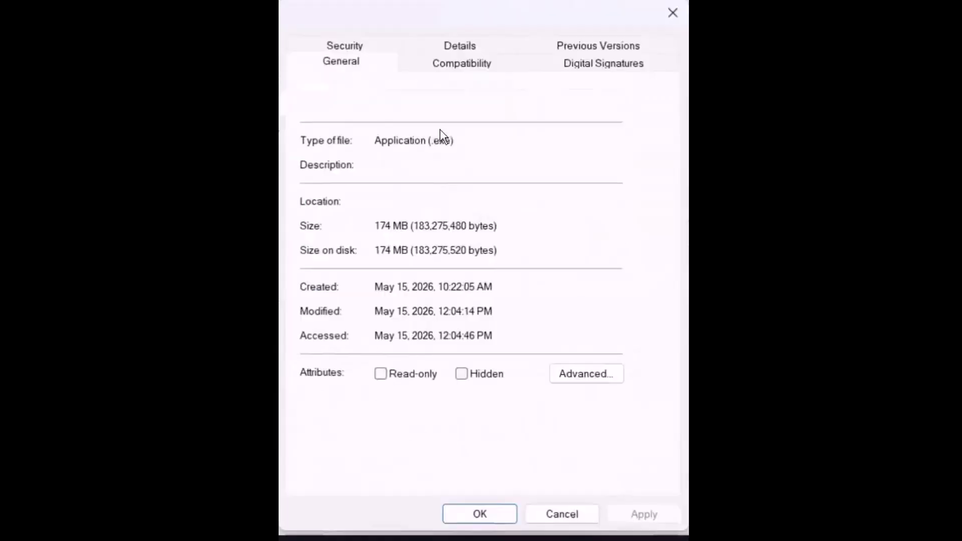
click(439, 68)
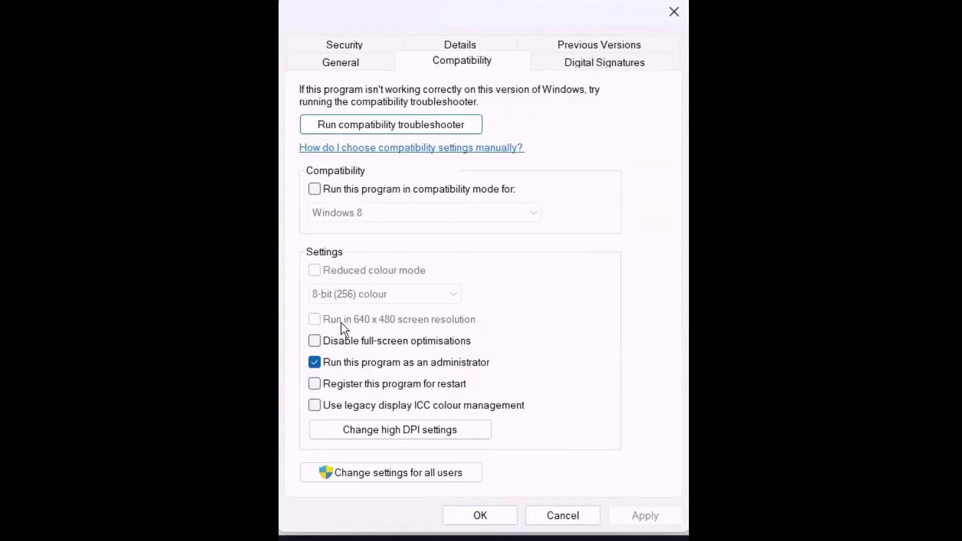
click(310, 191)
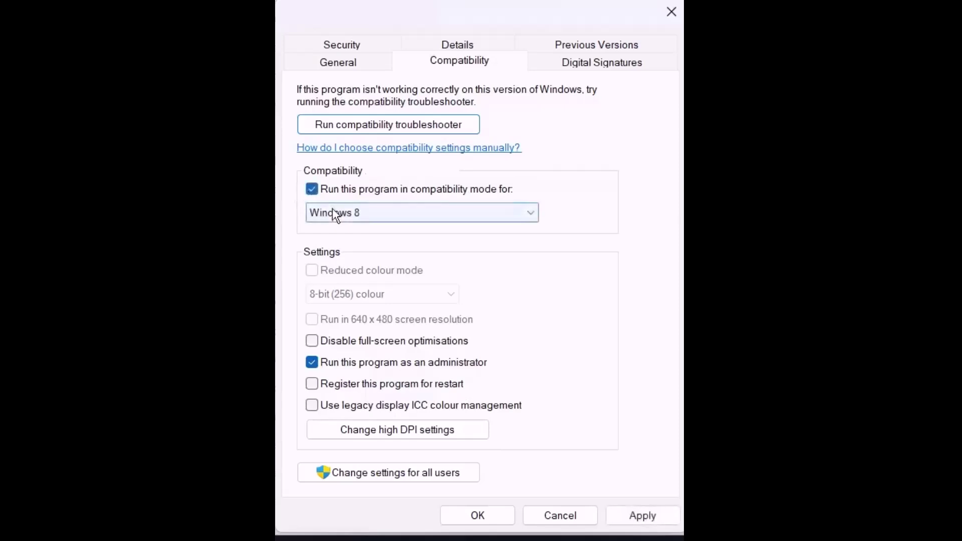
click(645, 517)
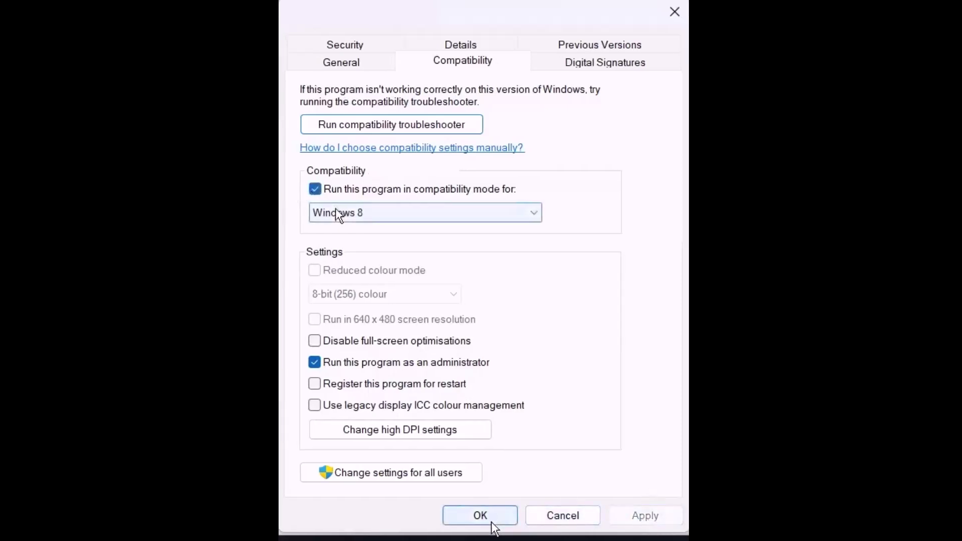
click(492, 523)
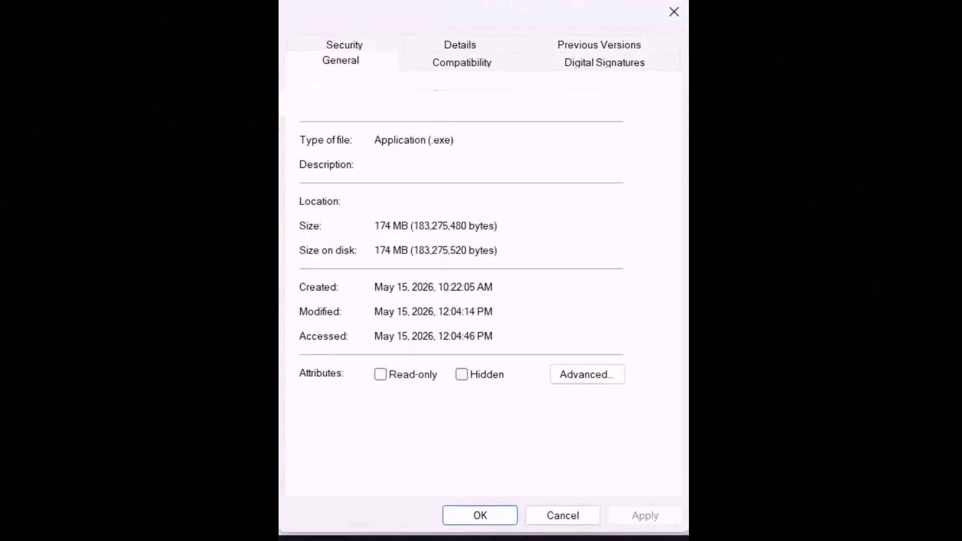
Disable full-screen optimisations in the game application's compatibility settings and apply the change.
click(438, 64)
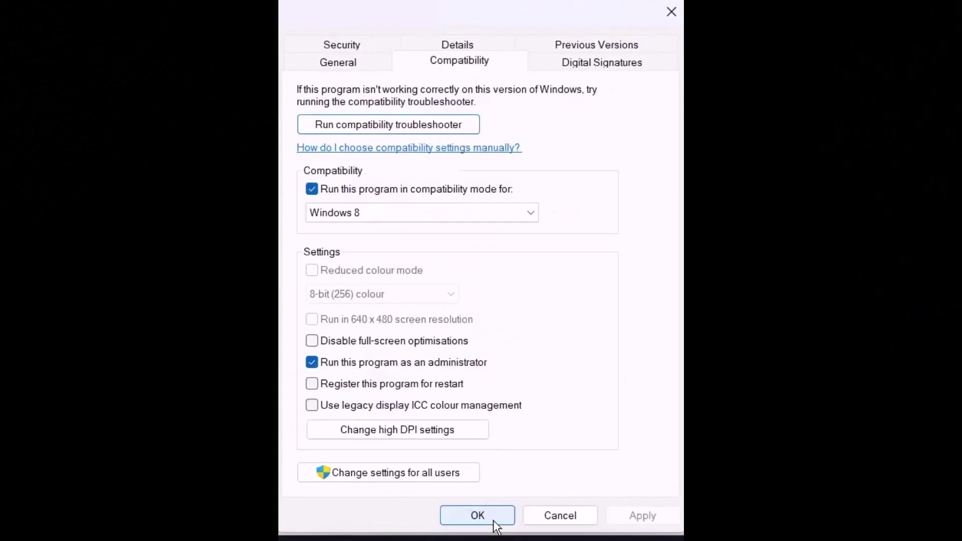
click(341, 345)
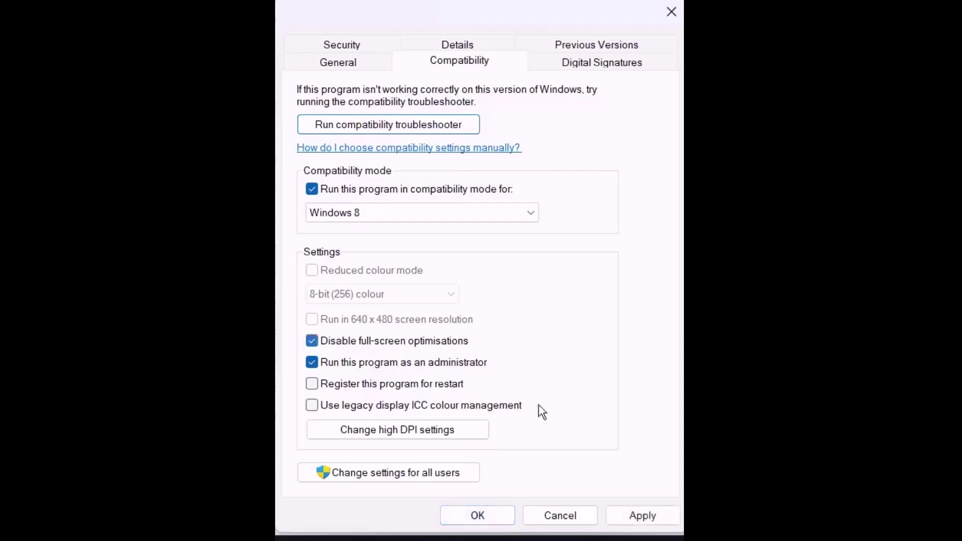
click(640, 517)
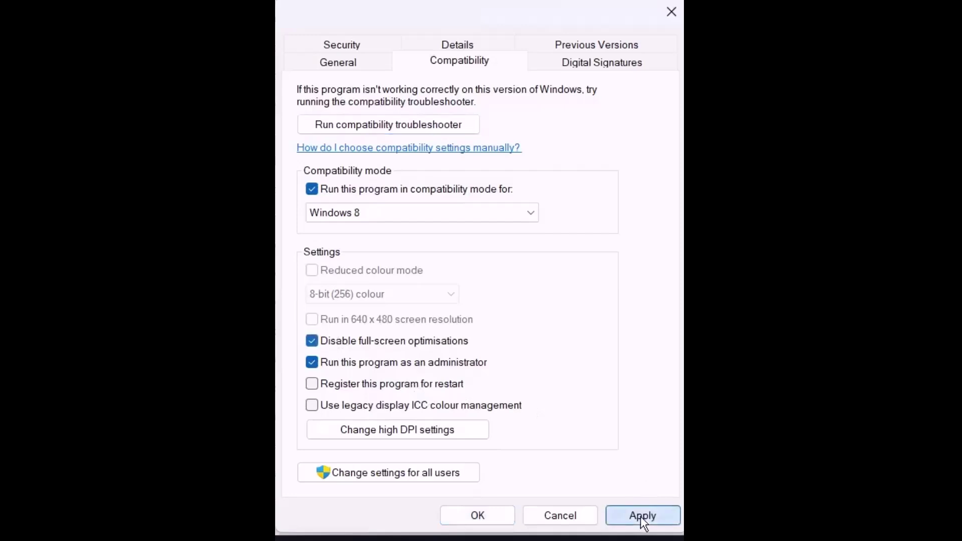
click(511, 516)
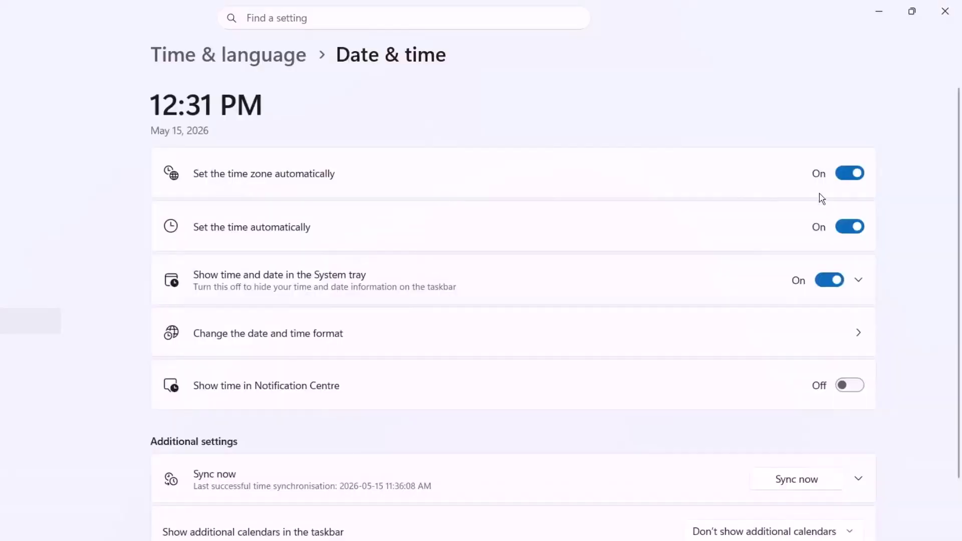
Toggle the automatic time zone and automatic time settings off and back on in Windows Date & time, and synchronise the clock.
click(849, 176)
click(842, 174)
click(847, 225)
click(846, 226)
scroll(286, 393, down, 2)
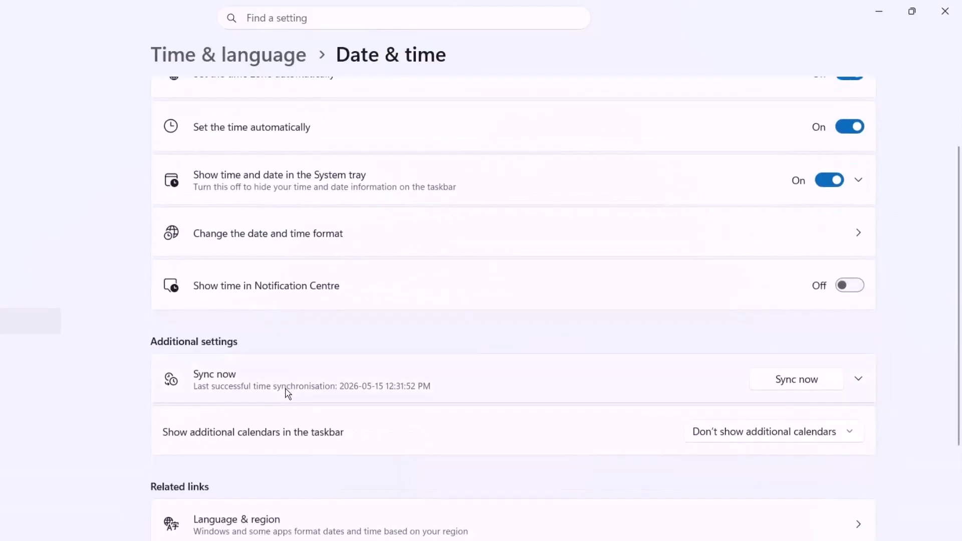
click(783, 385)
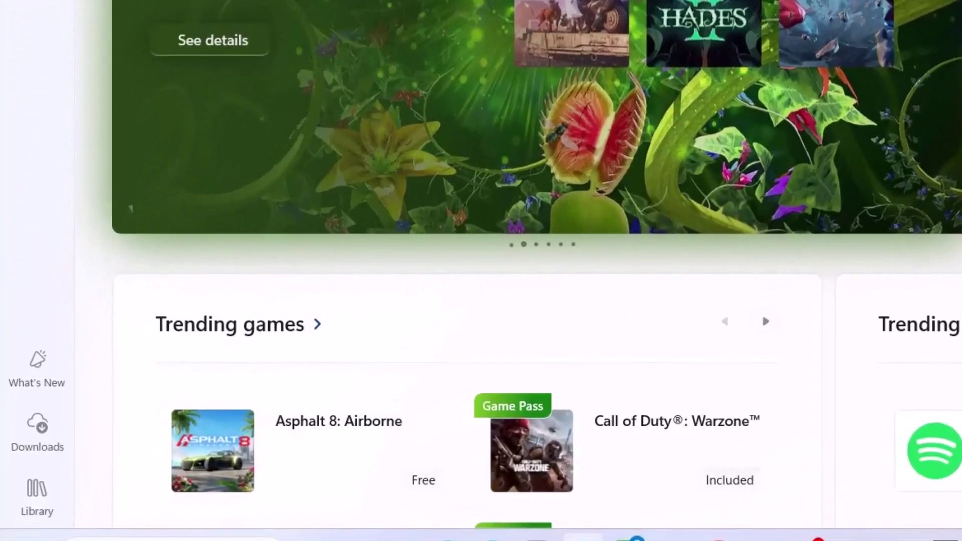
Switch to the Microsoft Store and check for updates to the installed apps and Gaming Services.
click(26, 472)
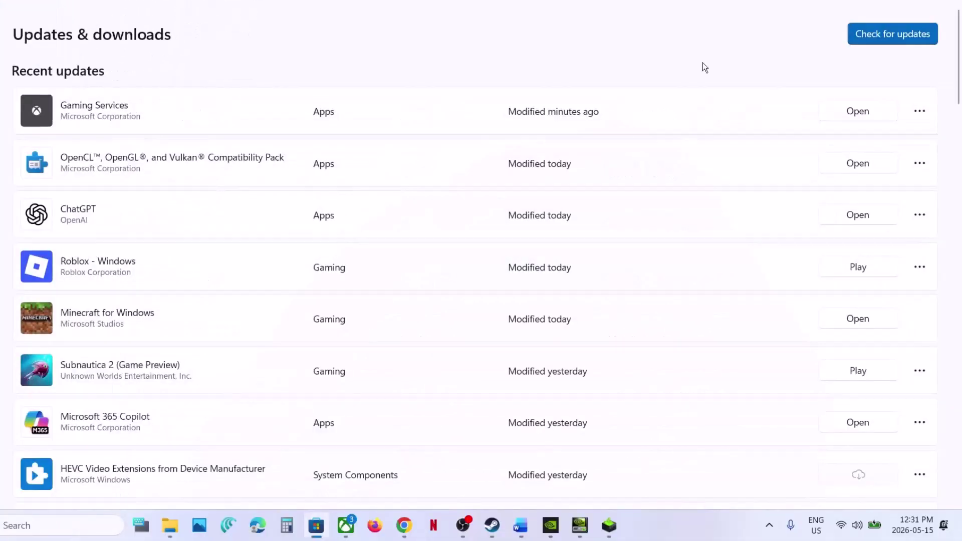
click(880, 40)
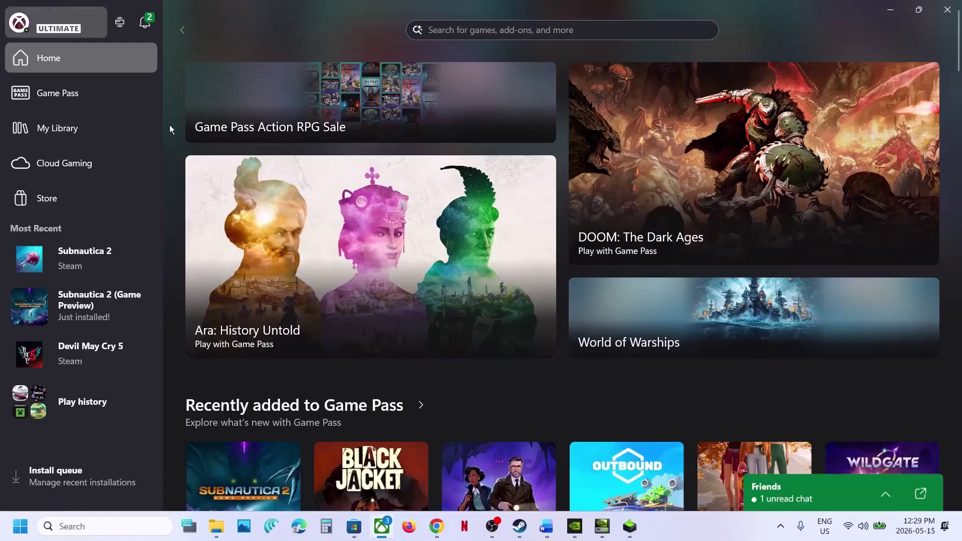
Switch to the Xbox app and run the Gaming Services Repair Tool from its support options.
click(71, 26)
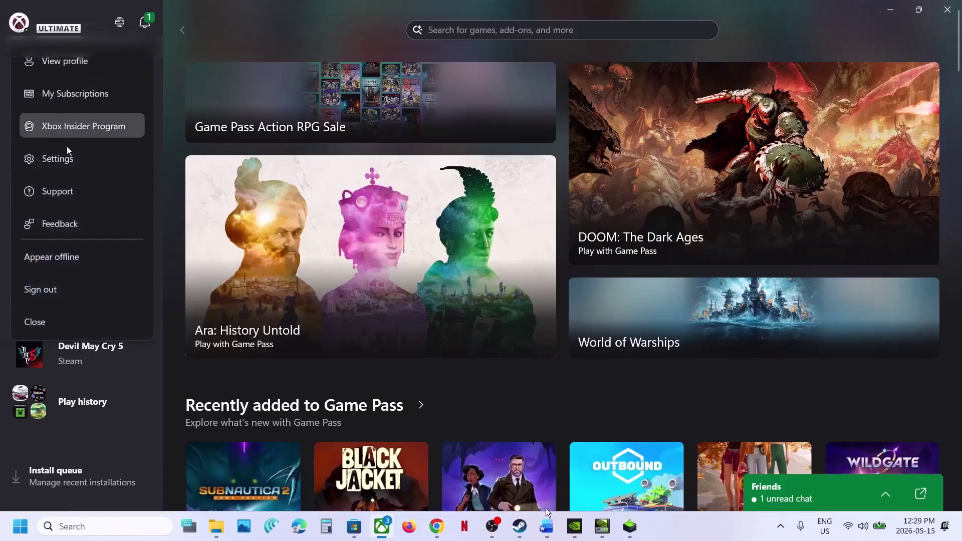
click(60, 193)
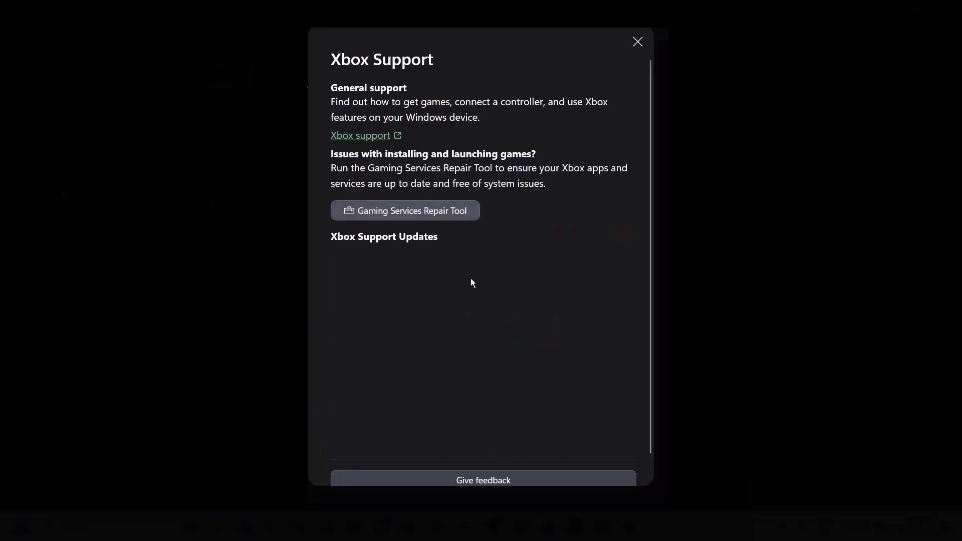
click(416, 208)
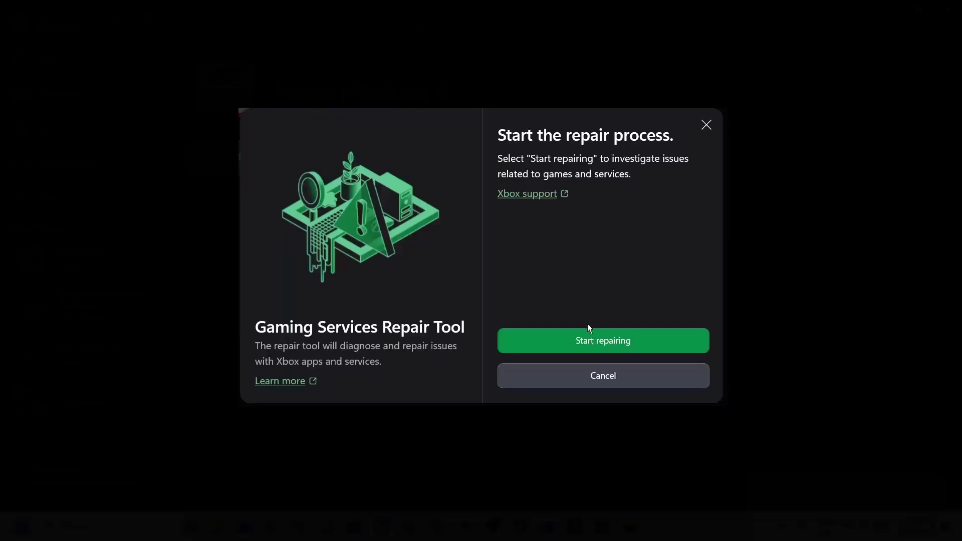
click(580, 341)
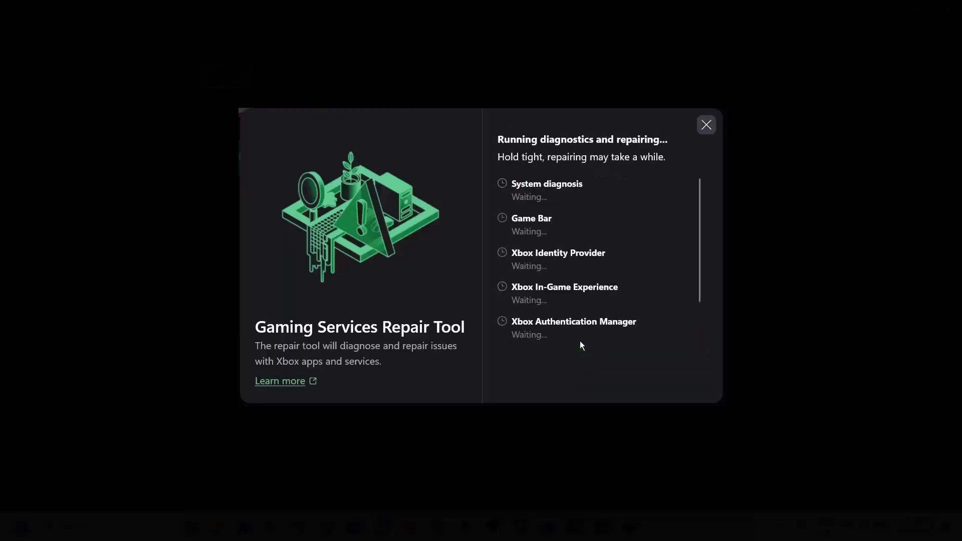
click(417, 369)
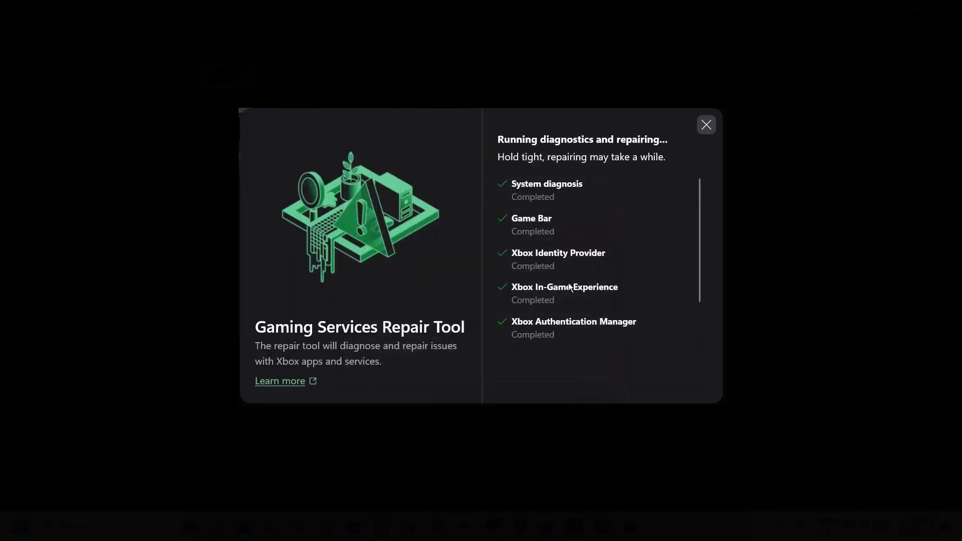